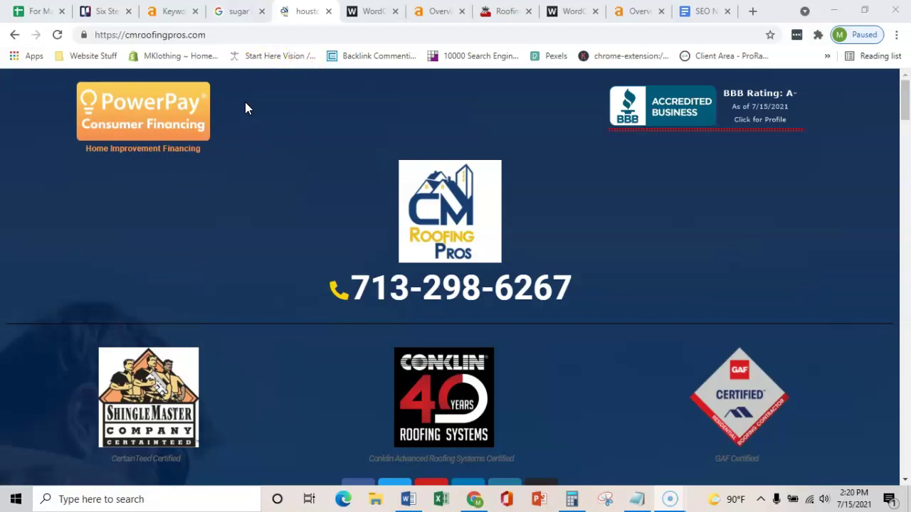
# Step: Bring up the 'sugar land roofing' Google results with the map pack of roofing contractors
pyautogui.click(237, 12)
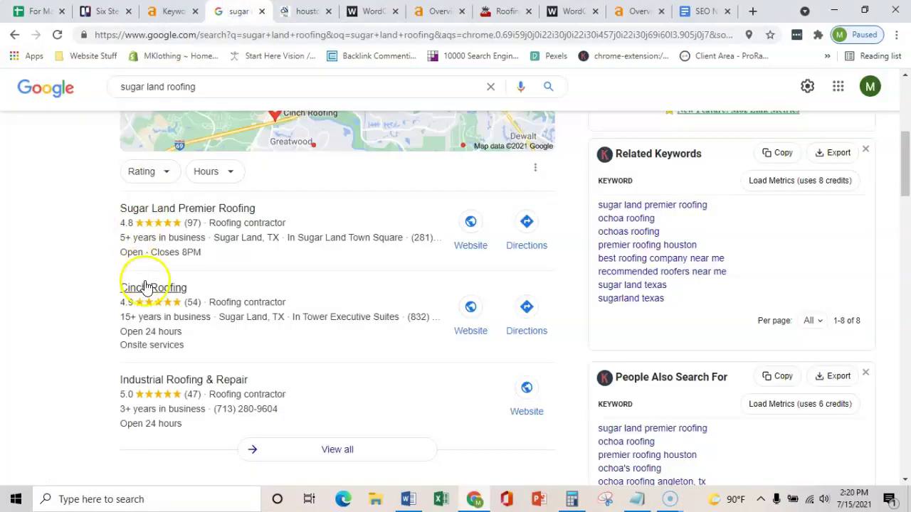
pyautogui.scroll(1, 150, 203)
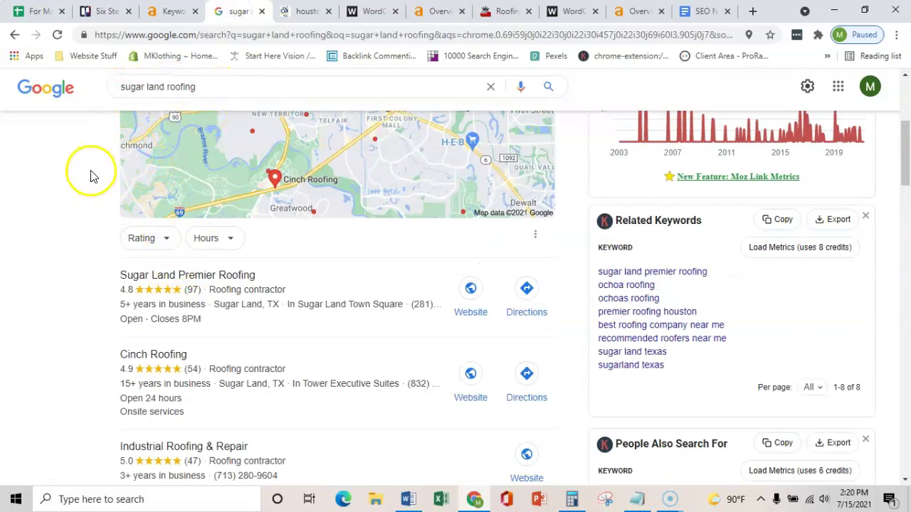
pyautogui.click(169, 12)
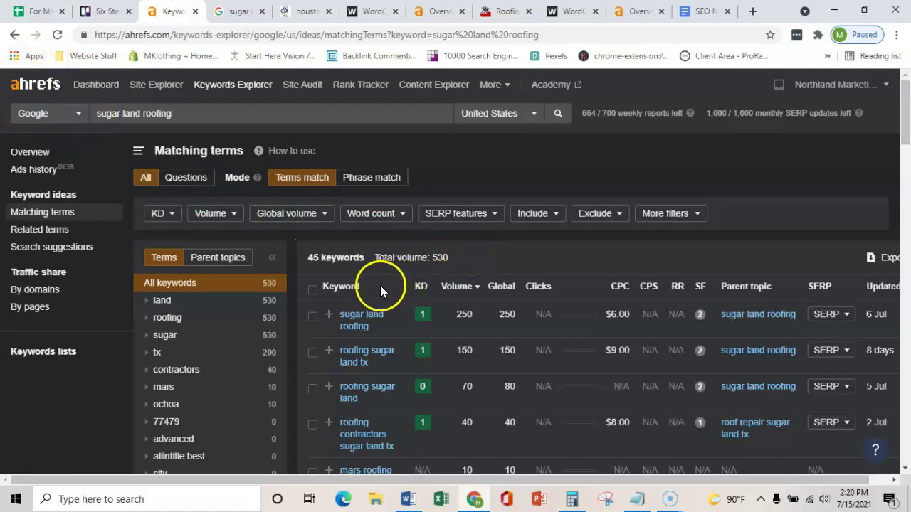
pyautogui.scroll(-1, 380, 285)
pyautogui.scroll(1, 380, 321)
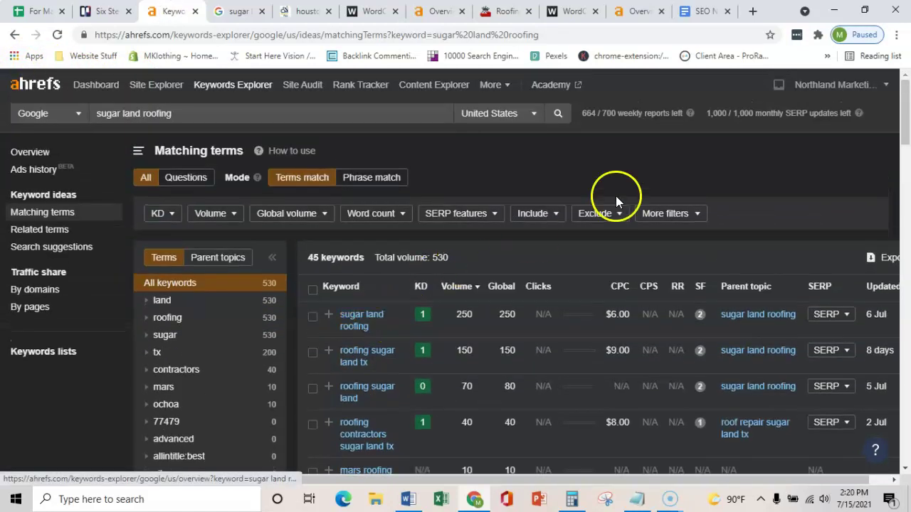
pyautogui.click(701, 10)
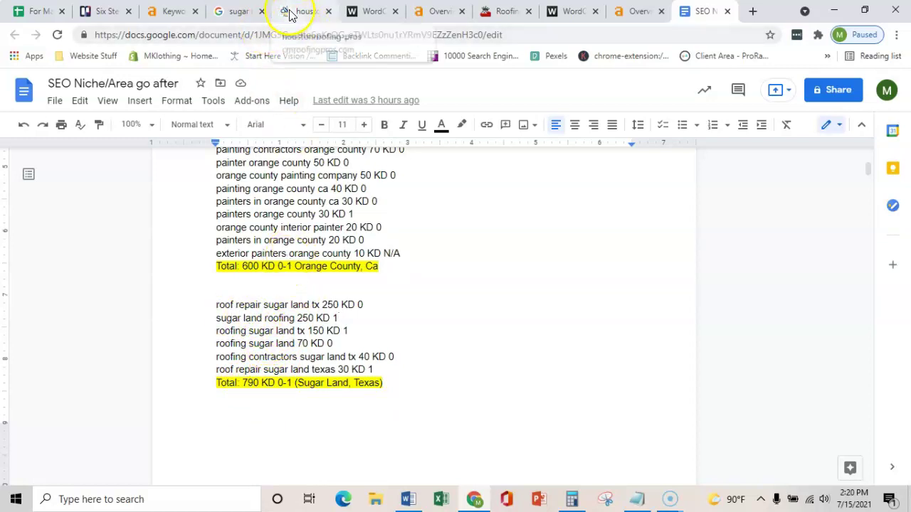
pyautogui.click(251, 13)
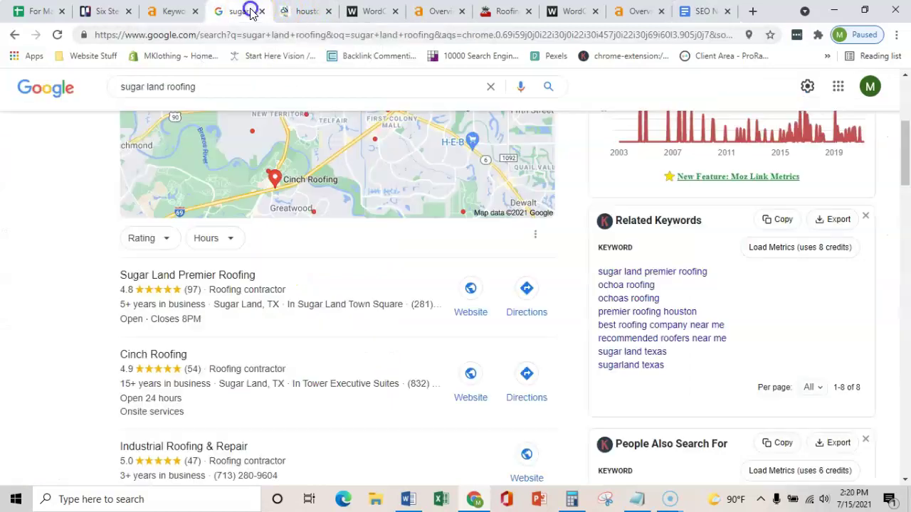
# Step: Open Calculator, clear it, and compute 790 × 0.2 = 158
pyautogui.click(573, 497)
pyautogui.click(768, 183)
pyautogui.click(665, 257)
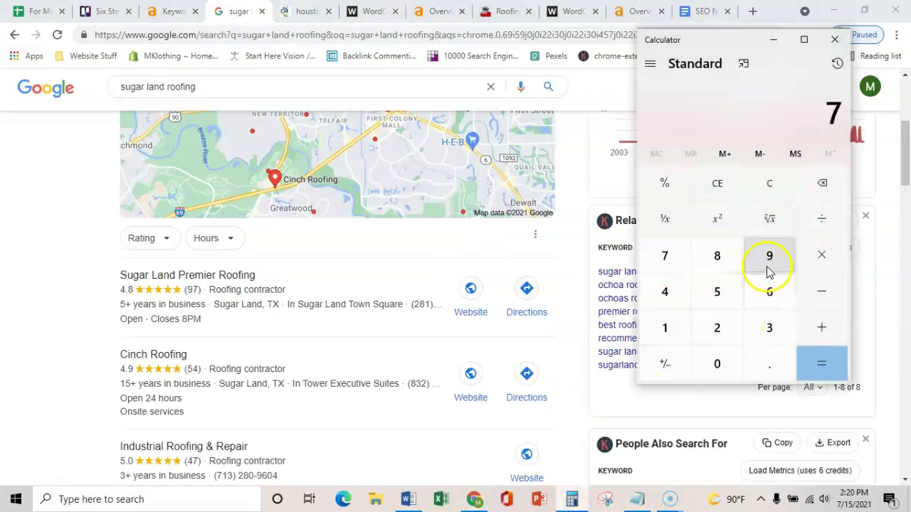
pyautogui.click(769, 257)
pyautogui.click(717, 365)
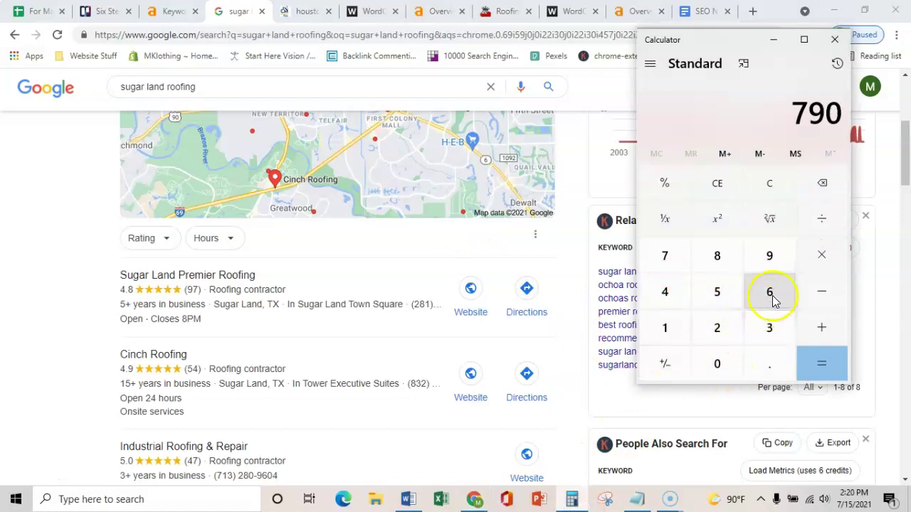
pyautogui.click(819, 260)
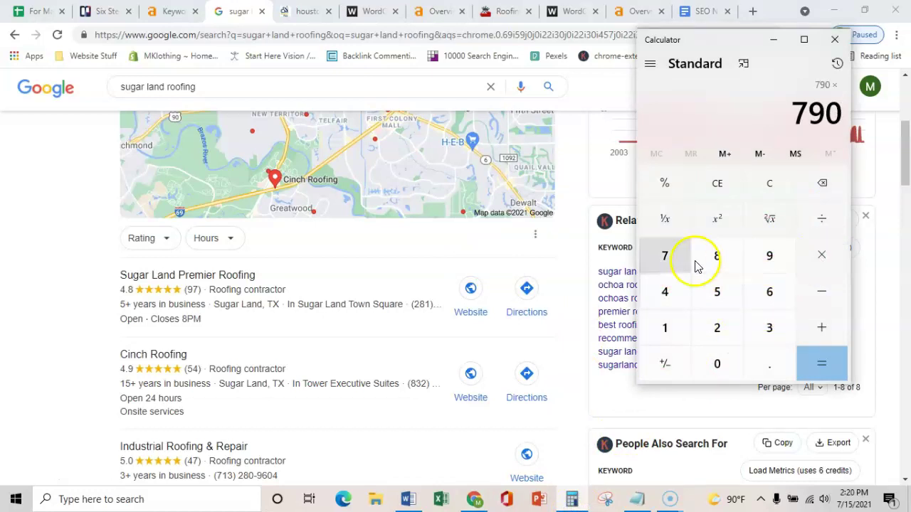
pyautogui.scroll(-3, 547, 309)
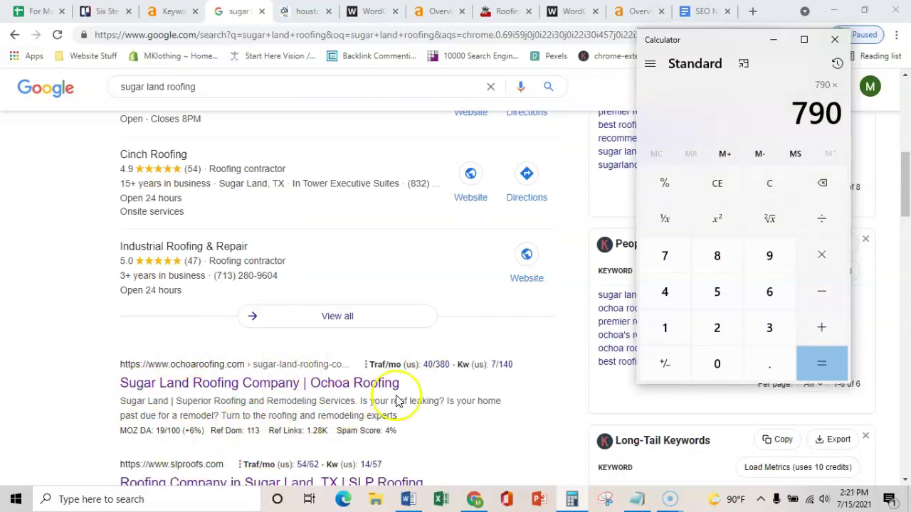
pyautogui.click(813, 255)
pyautogui.click(768, 363)
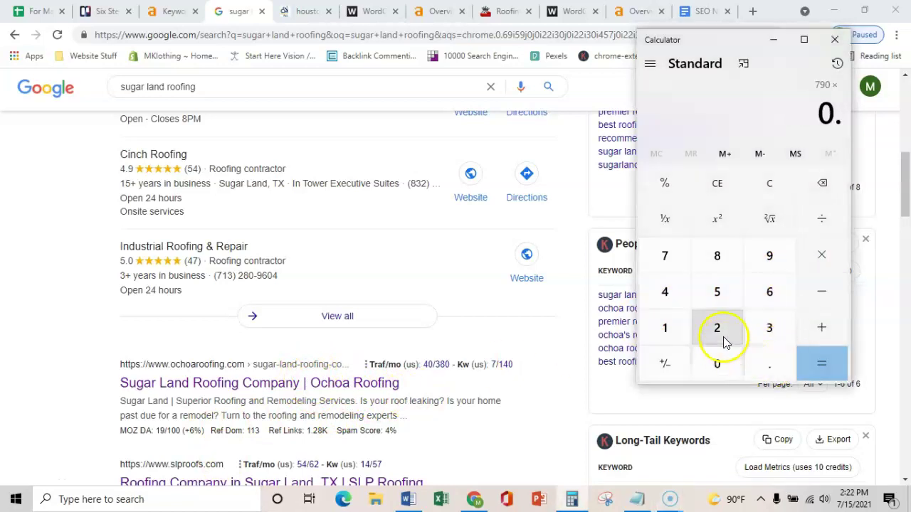
pyautogui.click(719, 331)
pyautogui.click(837, 367)
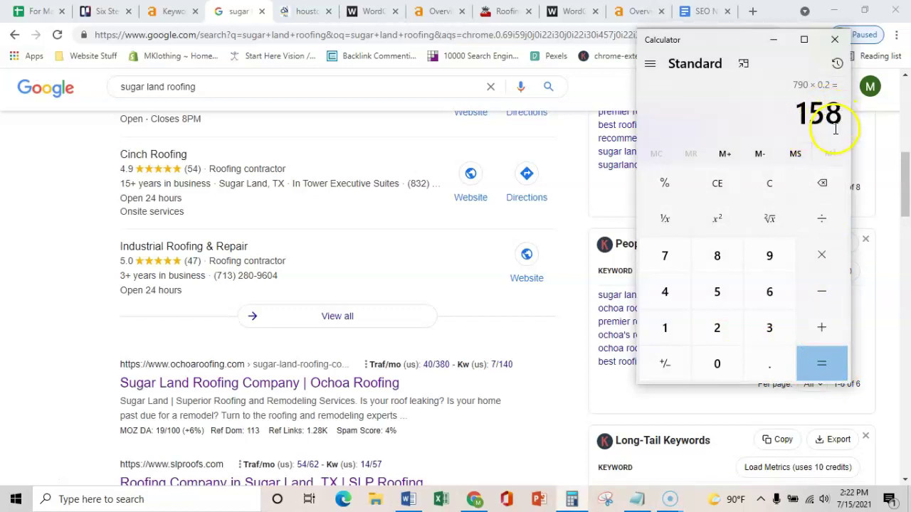
# Step: Multiply by 0.4 and then by 0.5, reaching 63.2 and then 31.6
pyautogui.click(820, 259)
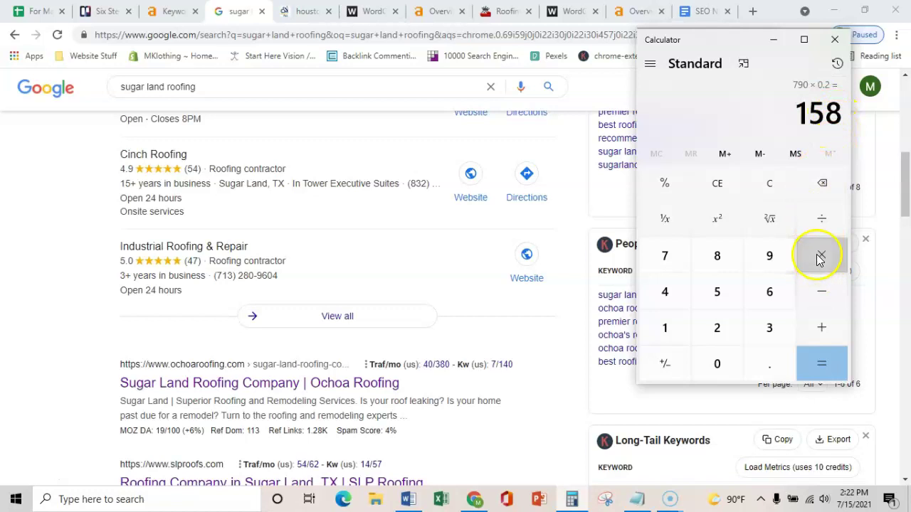
pyautogui.click(764, 364)
pyautogui.click(665, 293)
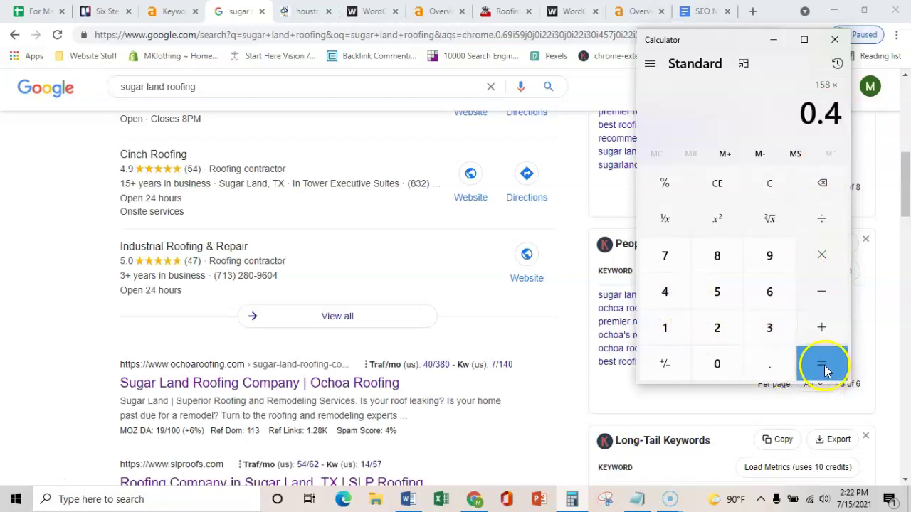
pyautogui.click(824, 368)
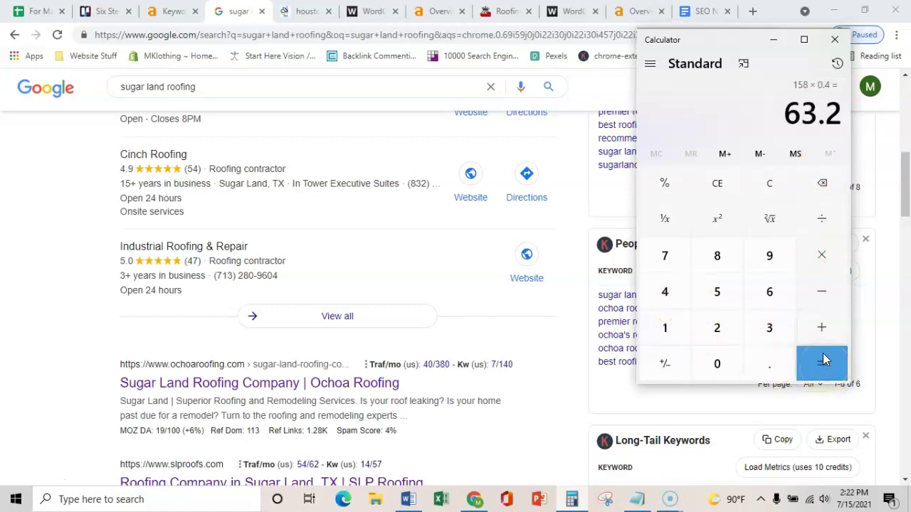
pyautogui.click(830, 253)
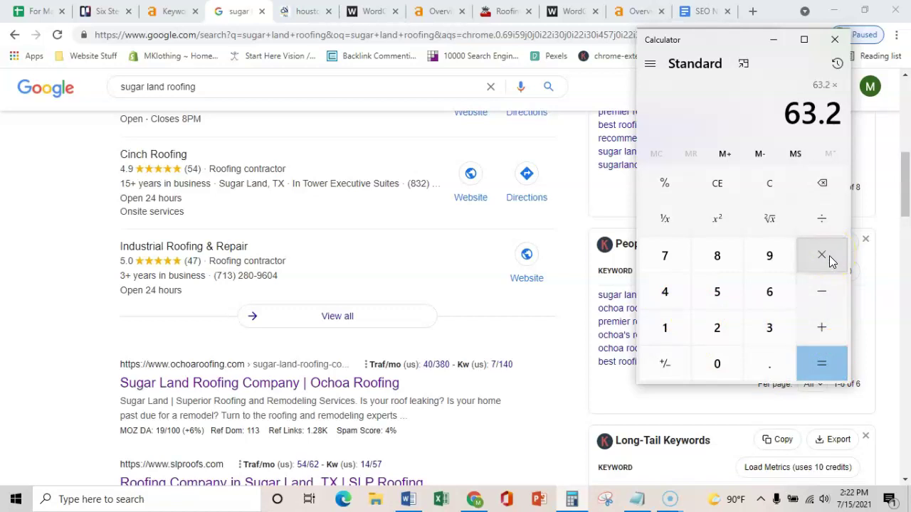
pyautogui.click(762, 366)
pyautogui.click(735, 306)
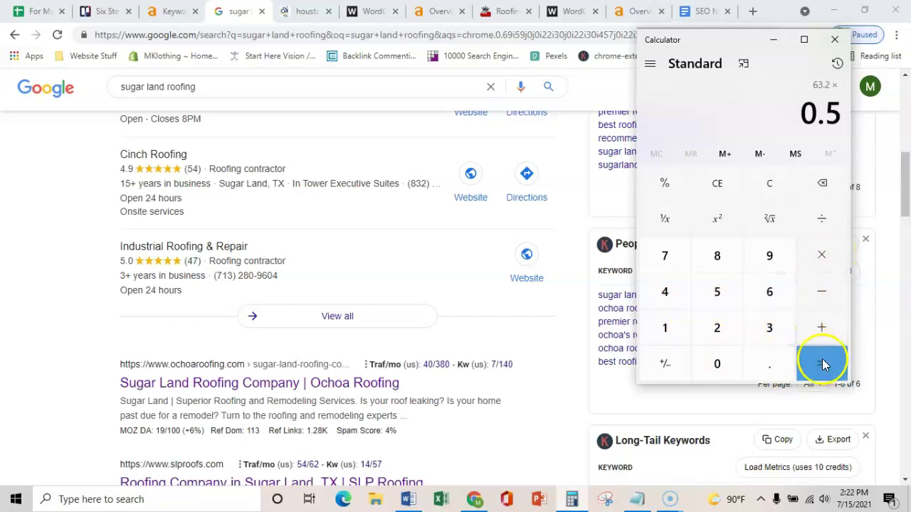
pyautogui.click(822, 358)
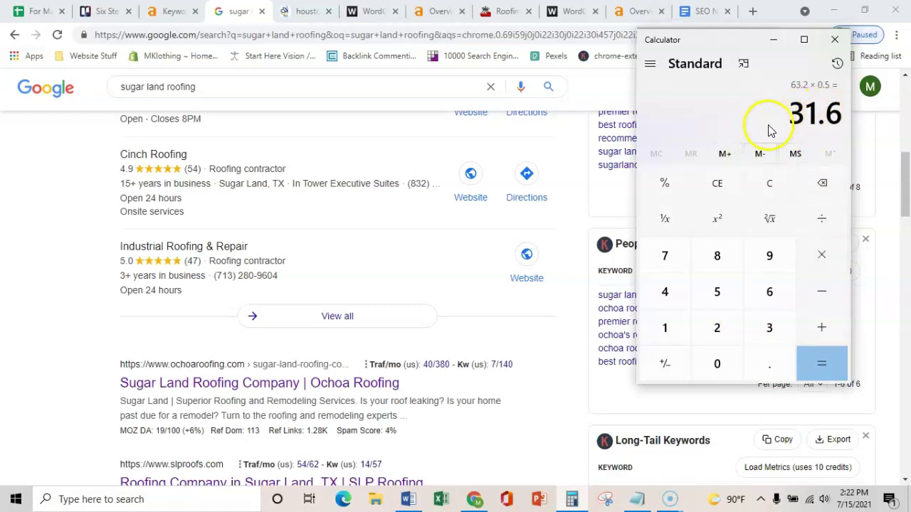
# Step: Multiply 31.6 by 1000 to get 31,600
pyautogui.click(831, 258)
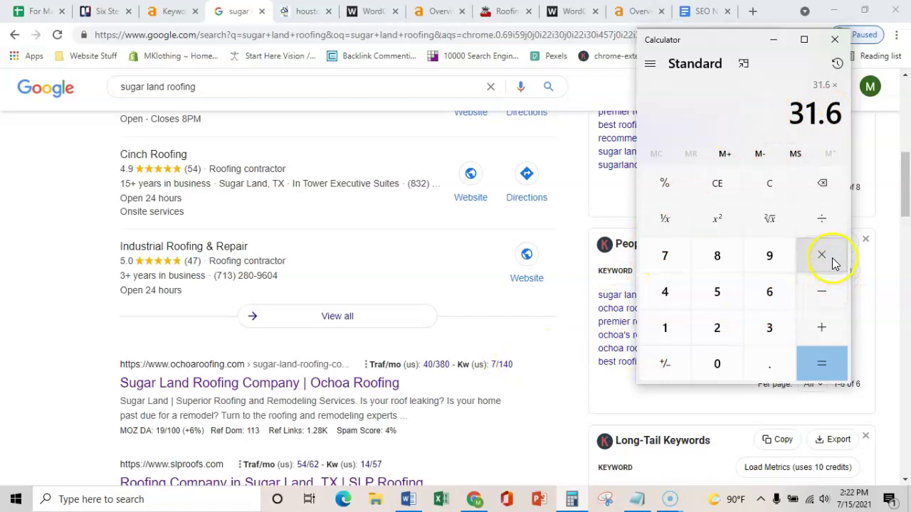
pyautogui.click(664, 327)
pyautogui.tripleClick(712, 362)
pyautogui.click(820, 359)
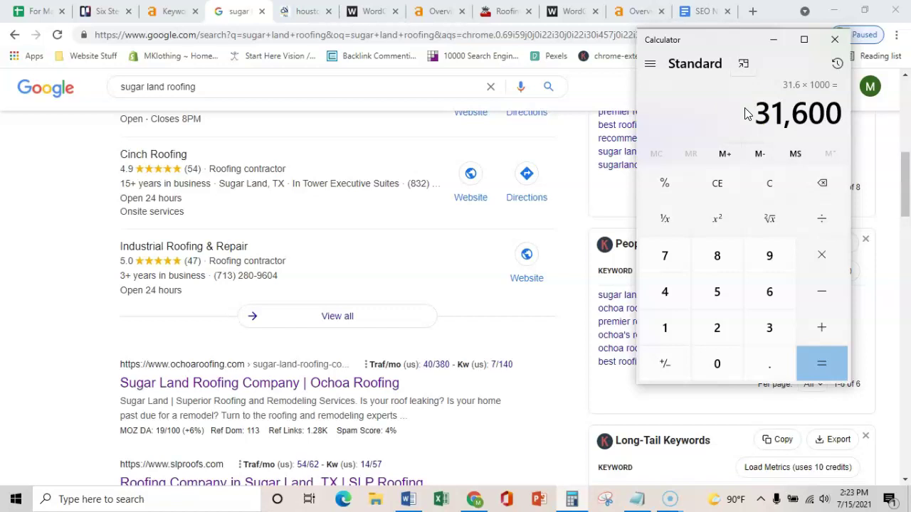
# Step: Bring the Chrome search results back in front of the calculator
pyautogui.click(42, 203)
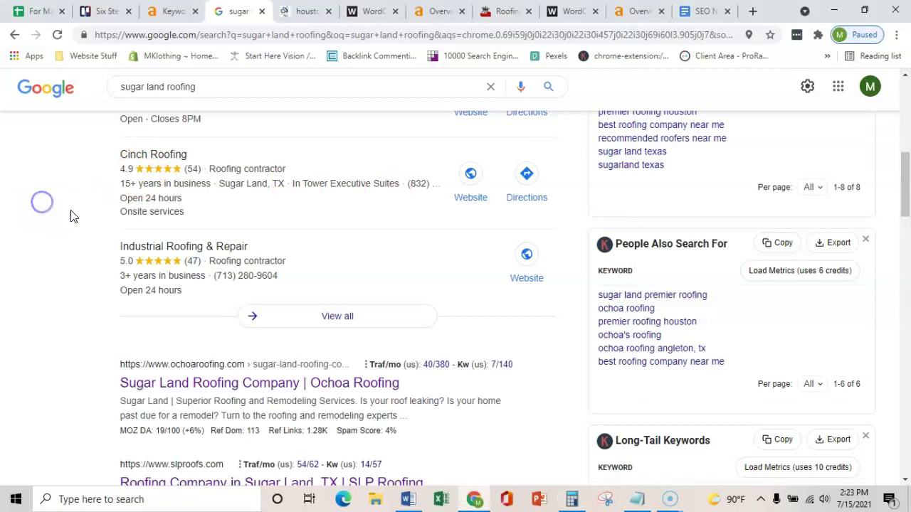
pyautogui.scroll(2, 117, 253)
pyautogui.scroll(-1, 89, 245)
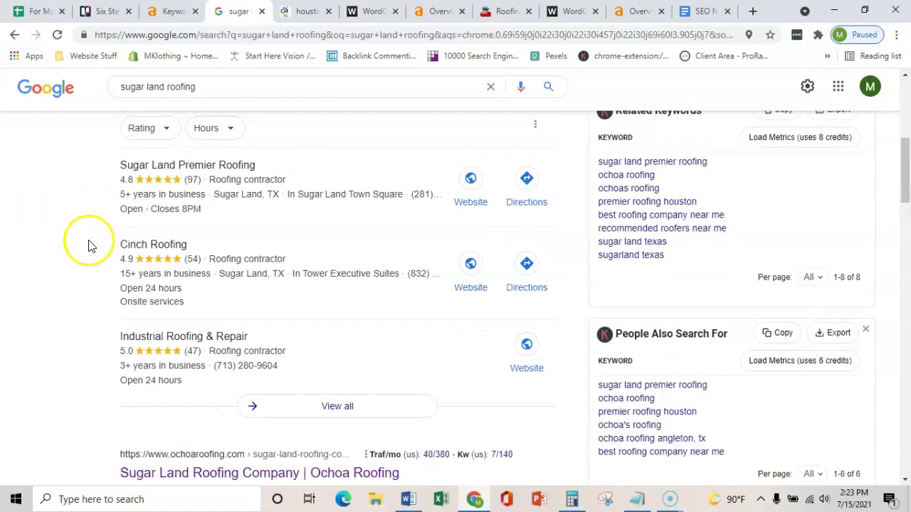
pyautogui.scroll(-2, 89, 242)
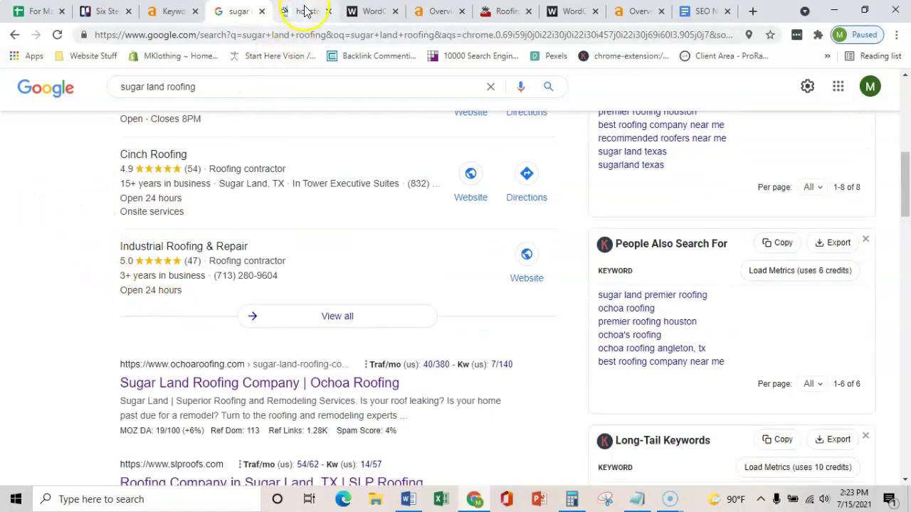
# Step: Scroll through the CM Roofing Pros homepage and its badges
pyautogui.click(304, 11)
pyautogui.scroll(-4, 293, 158)
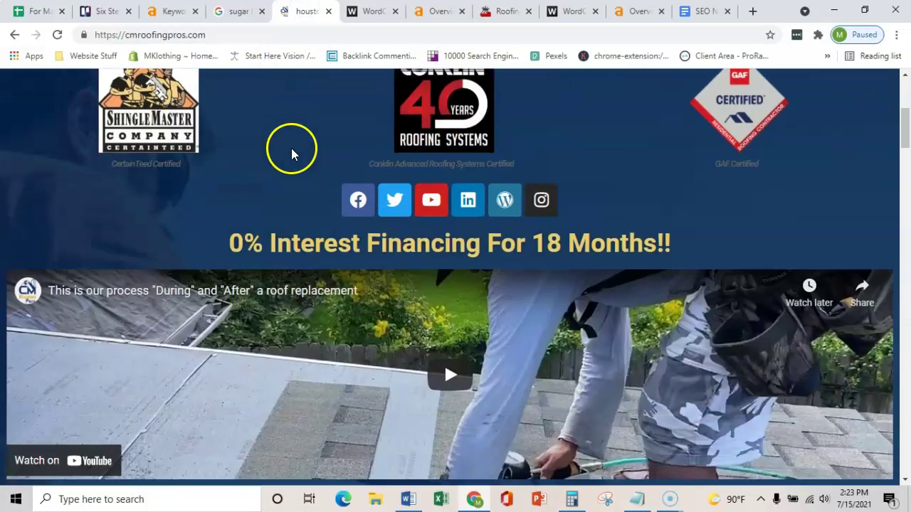
pyautogui.scroll(-3, 288, 148)
pyautogui.scroll(-3, 286, 156)
pyautogui.scroll(-3, 285, 160)
pyautogui.scroll(-2, 285, 160)
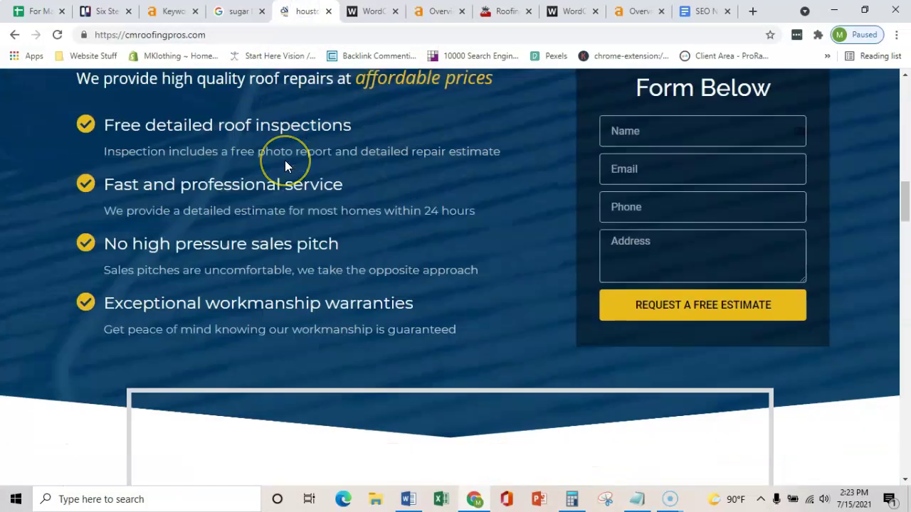
pyautogui.scroll(2, 284, 160)
# Step: Clear the 31,600 result from Calculator and close it
pyautogui.click(572, 499)
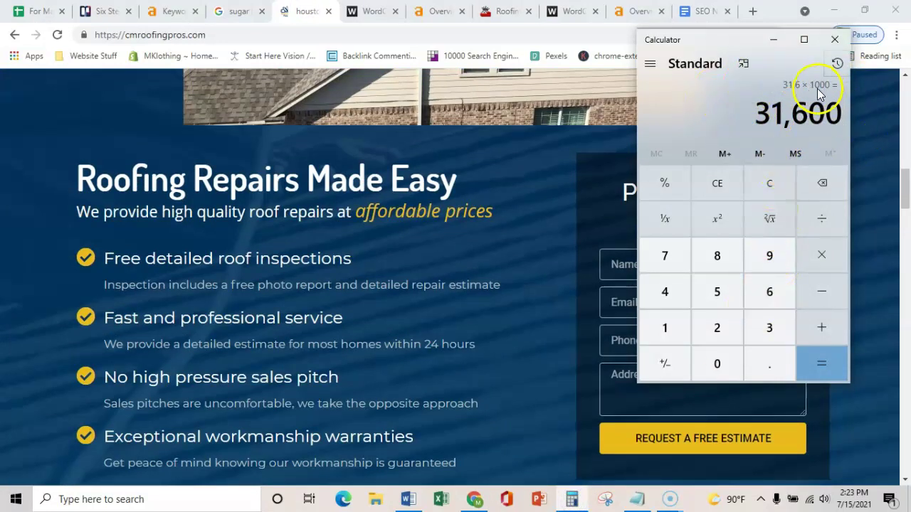
pyautogui.click(770, 185)
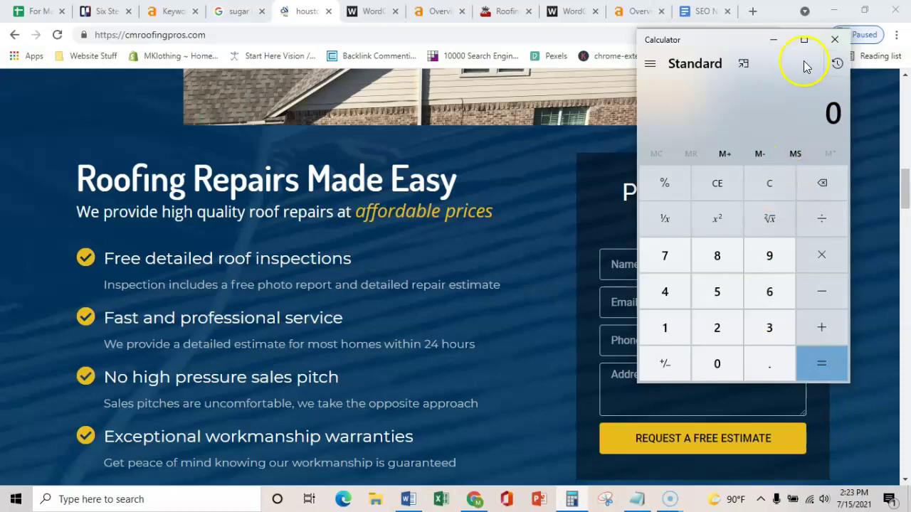
pyautogui.click(834, 40)
pyautogui.scroll(-10, 404, 242)
pyautogui.scroll(5, 360, 259)
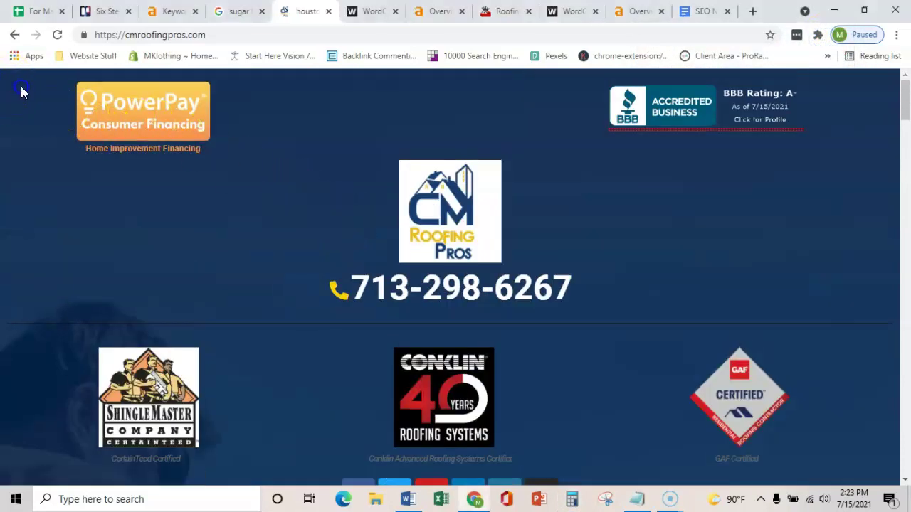
# Step: Select the CM Roofing Pros homepage text down to the footer and move to WordCounter
pyautogui.moveTo(20, 90)
pyautogui.mouseDown()
pyautogui.moveTo(300, 437)
pyautogui.moveTo(343, 440)
pyautogui.mouseUp()
pyautogui.scroll(-5, 365, 417)
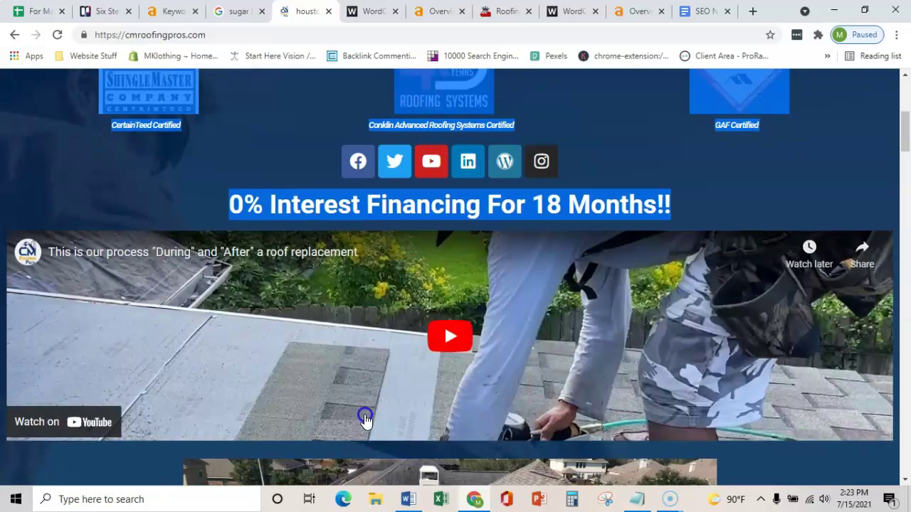
pyautogui.scroll(-9, 386, 378)
pyautogui.scroll(-5, 393, 375)
pyautogui.scroll(-5, 398, 370)
pyautogui.scroll(-5, 421, 375)
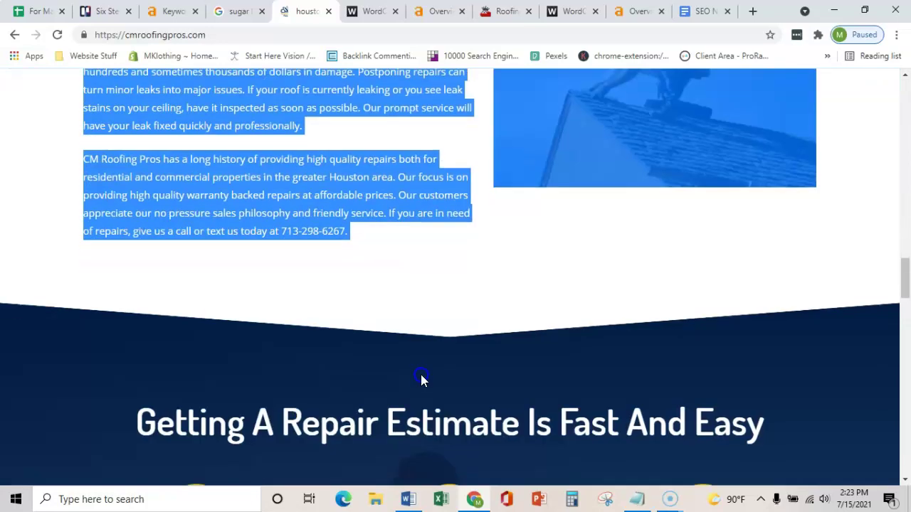
pyautogui.scroll(-6, 427, 375)
pyautogui.scroll(-5, 437, 377)
pyautogui.scroll(-5, 437, 381)
pyautogui.scroll(-5, 438, 385)
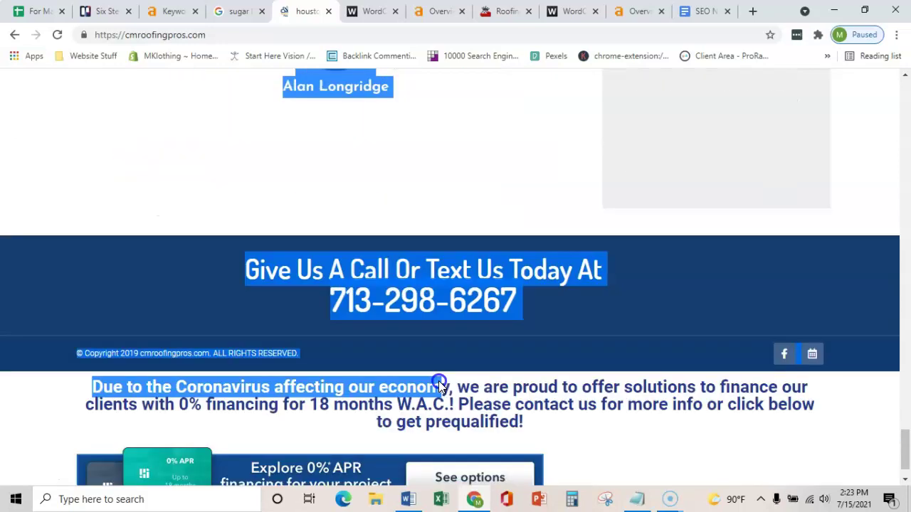
pyautogui.scroll(-1, 433, 381)
pyautogui.moveTo(431, 380); pyautogui.dragTo(509, 463)
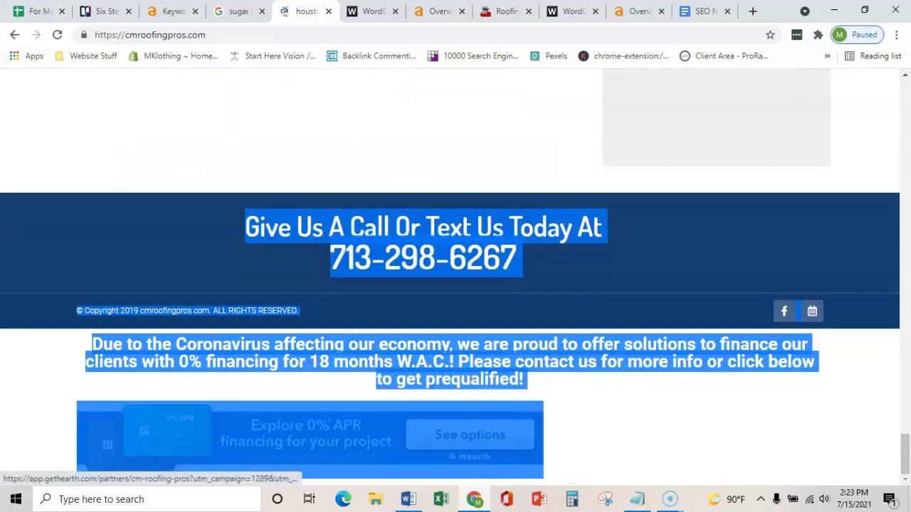
pyautogui.click(375, 11)
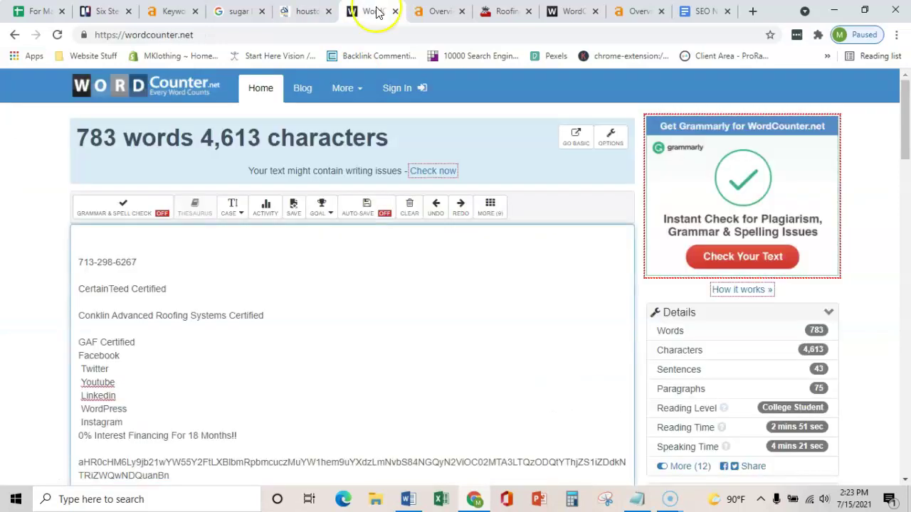
pyautogui.click(25, 144)
pyautogui.click(173, 11)
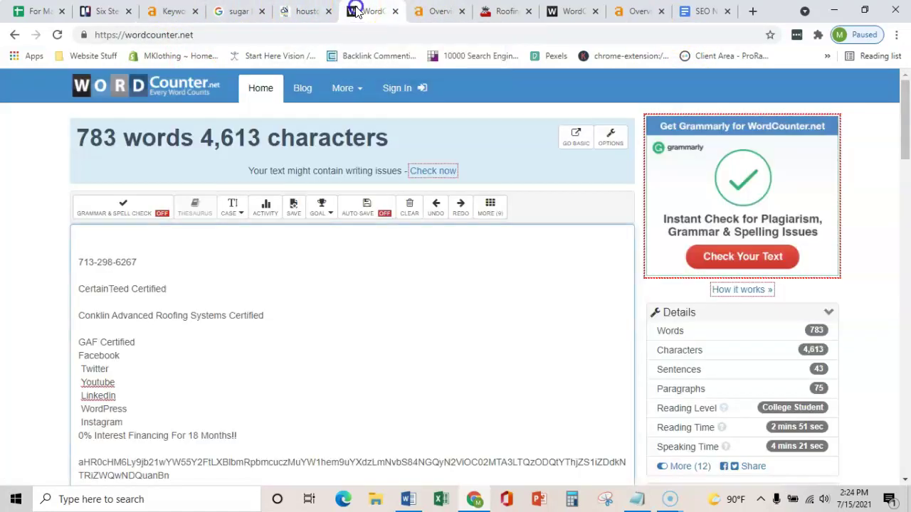
pyautogui.click(360, 11)
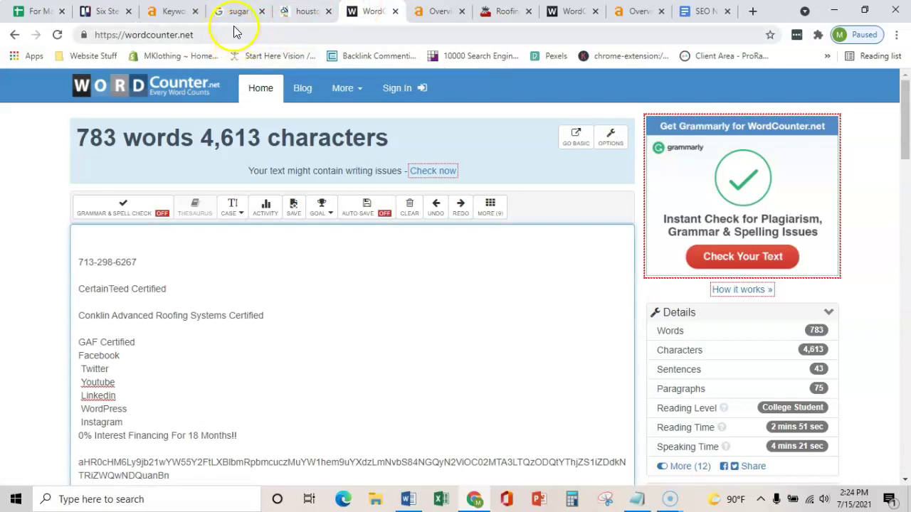
# Step: Check the 1,923-word count for slproofs.com in WordCounter, then return to that site's top
pyautogui.click(235, 11)
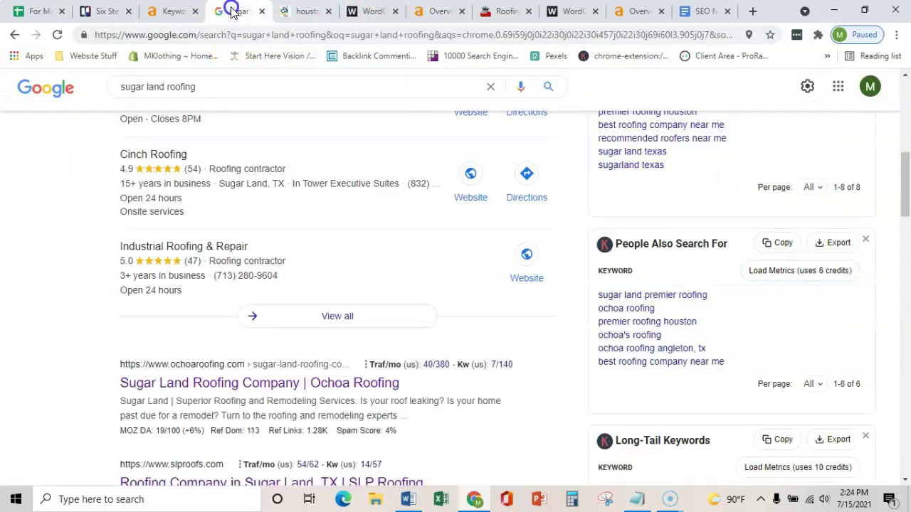
pyautogui.scroll(2, 110, 235)
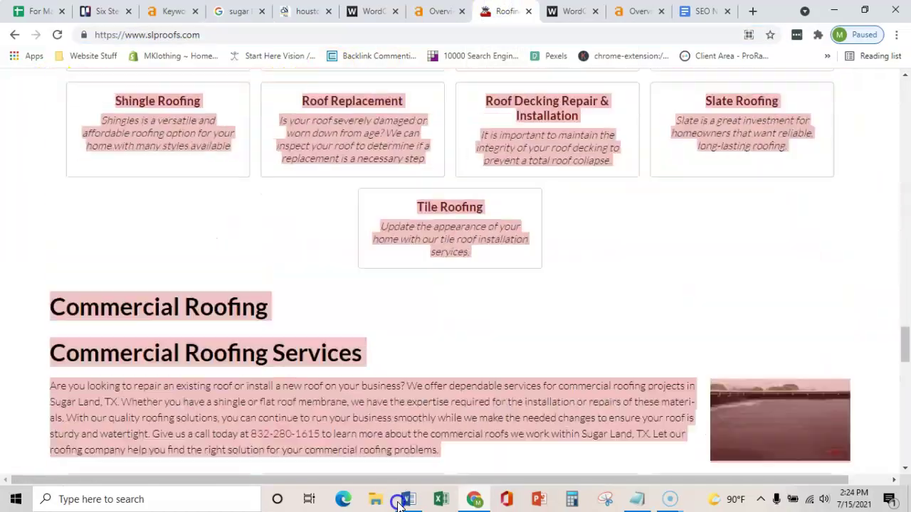
pyautogui.click(495, 56)
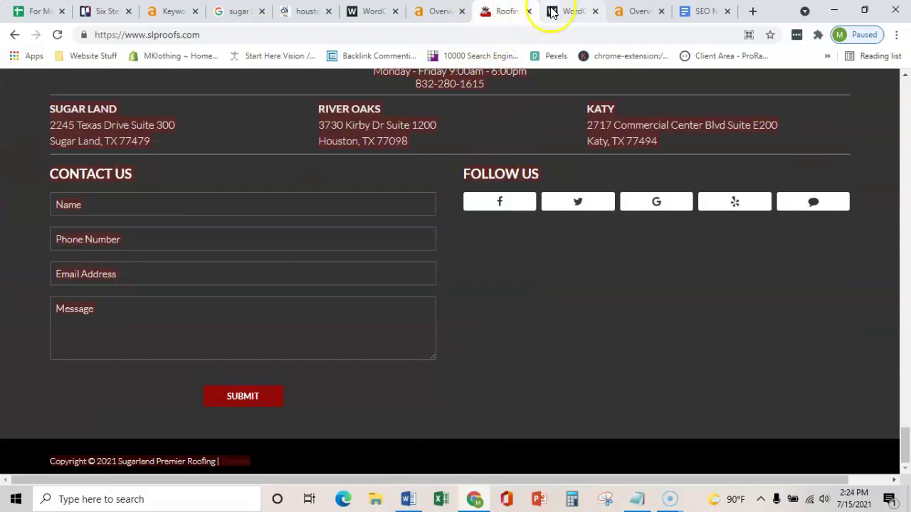
pyautogui.click(568, 13)
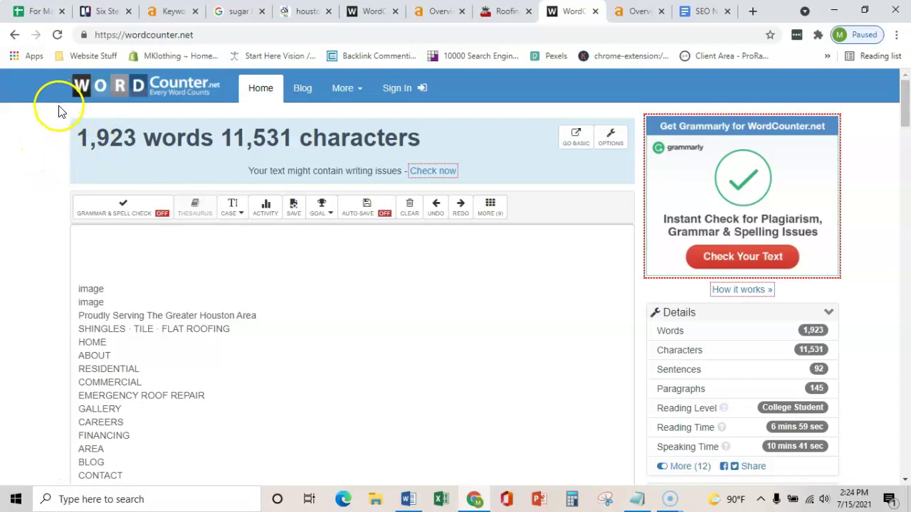
pyautogui.click(506, 13)
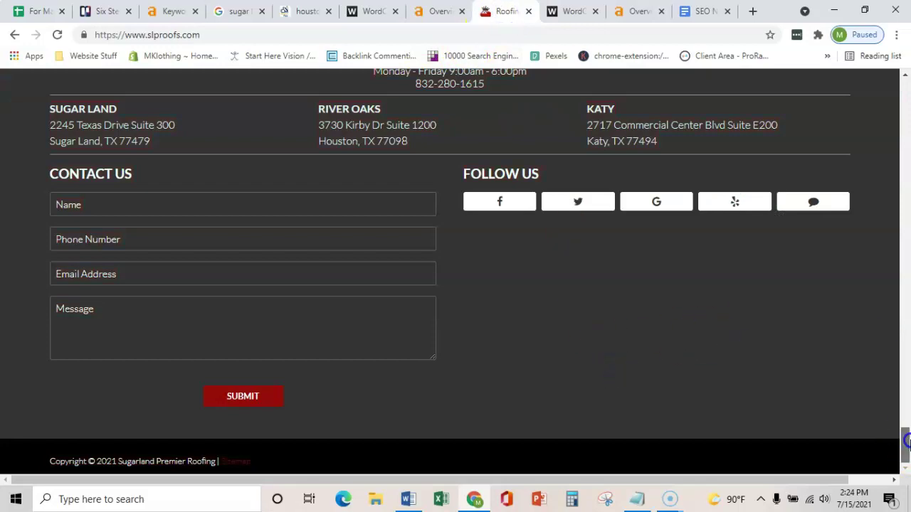
pyautogui.moveTo(906, 442)
pyautogui.mouseDown()
pyautogui.moveTo(906, 290)
pyautogui.moveTo(856, 86)
pyautogui.mouseUp()
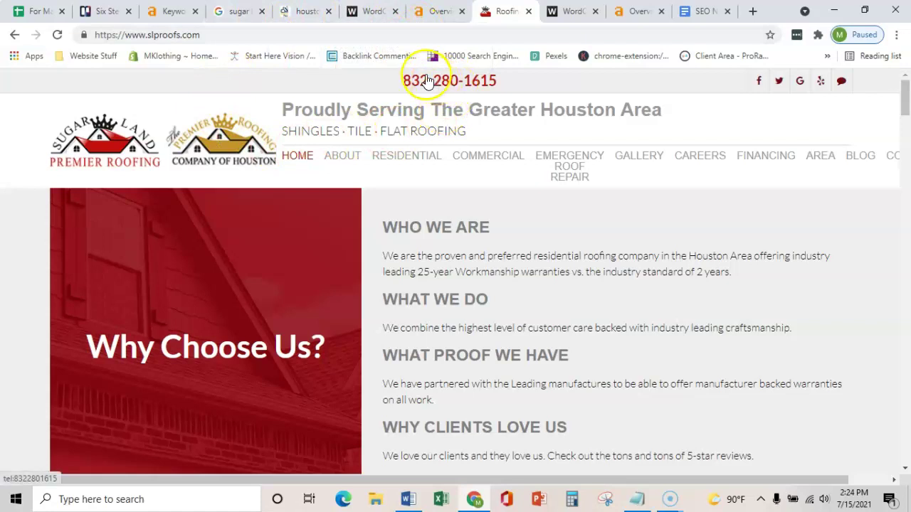
# Step: Copy the cmroofingpros.com address and view its Ahrefs overview: DR 4.3, 160 backlinks, 29 referring domains
pyautogui.click(311, 12)
pyautogui.click(297, 133)
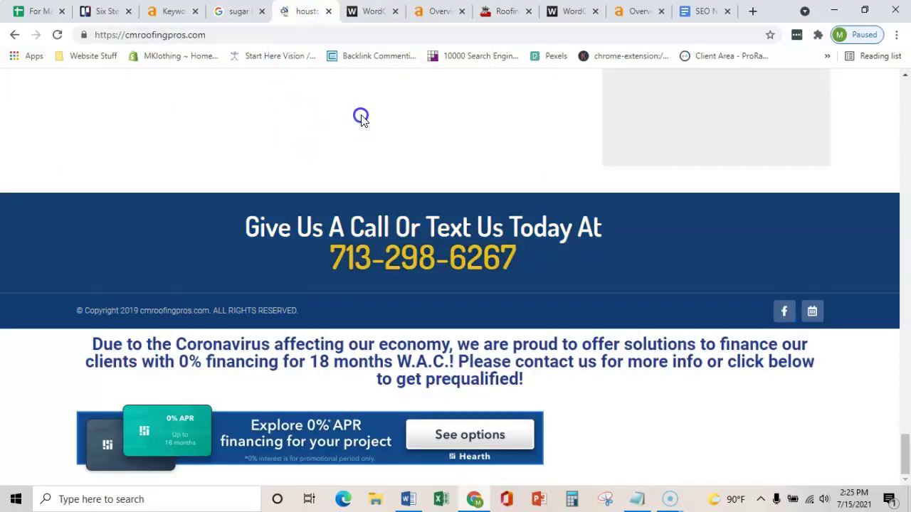
pyautogui.moveTo(904, 451); pyautogui.dragTo(905, 79)
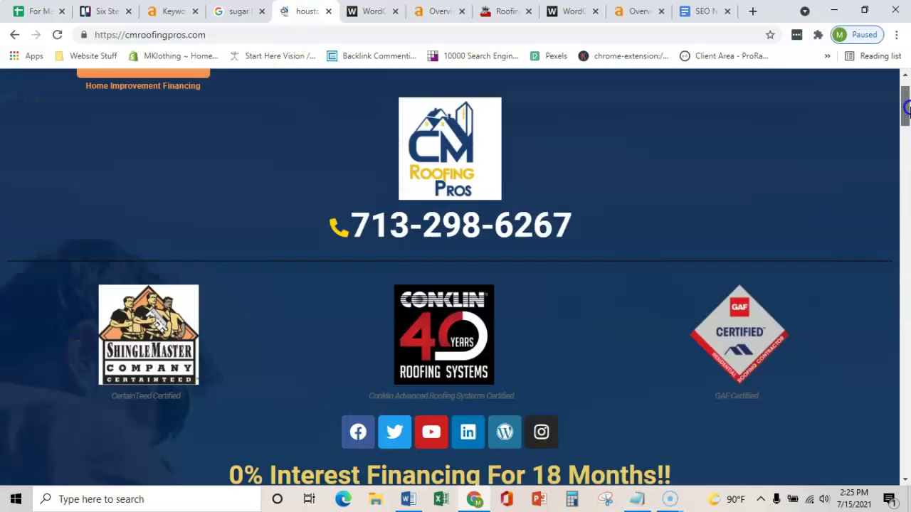
pyautogui.click(240, 37)
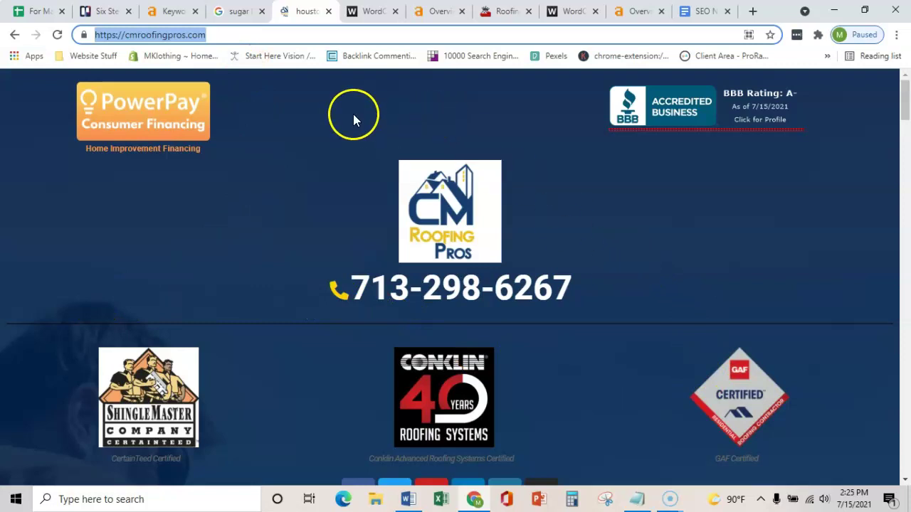
pyautogui.click(452, 10)
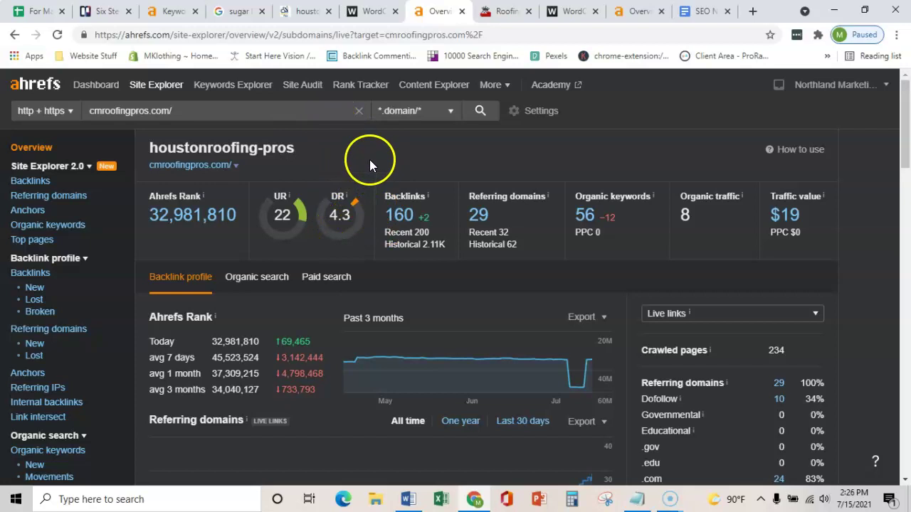
# Step: Copy the slproofs.com address and view its Ahrefs overview: DR 13, 514 backlinks, 135 referring domains
pyautogui.click(494, 11)
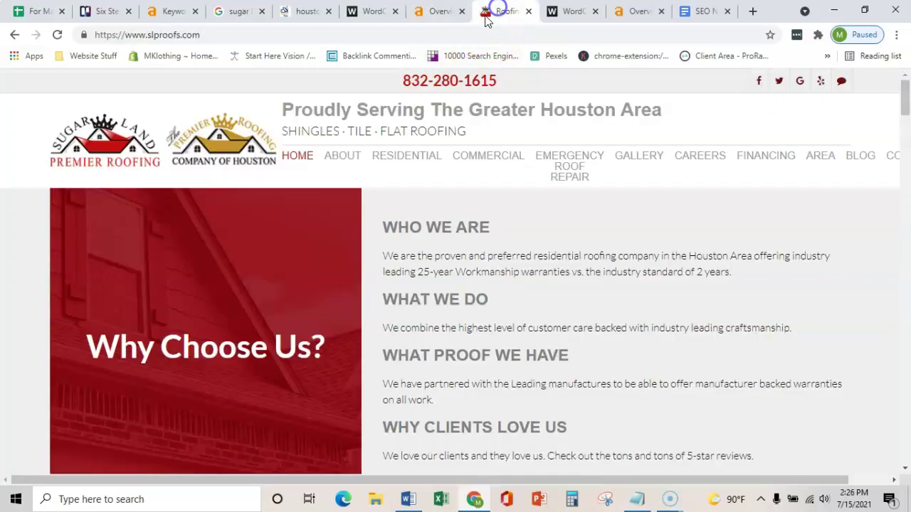
pyautogui.click(254, 35)
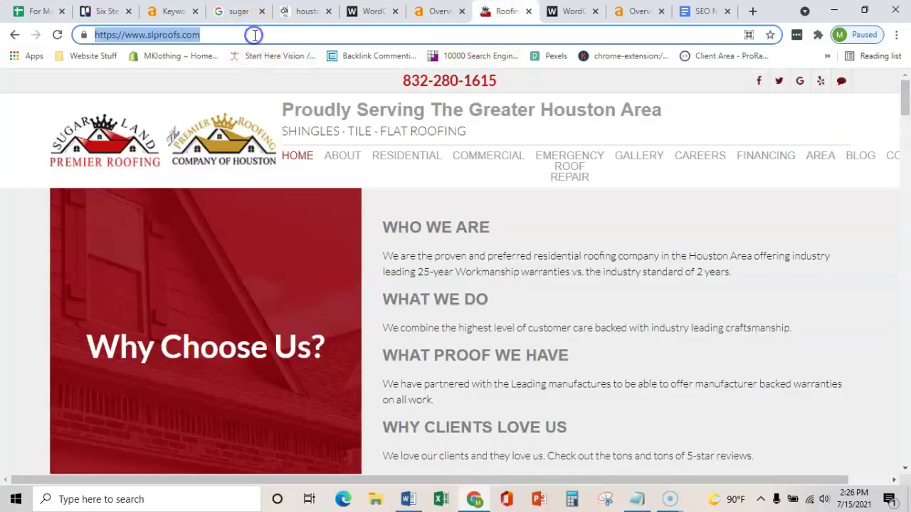
pyautogui.click(639, 12)
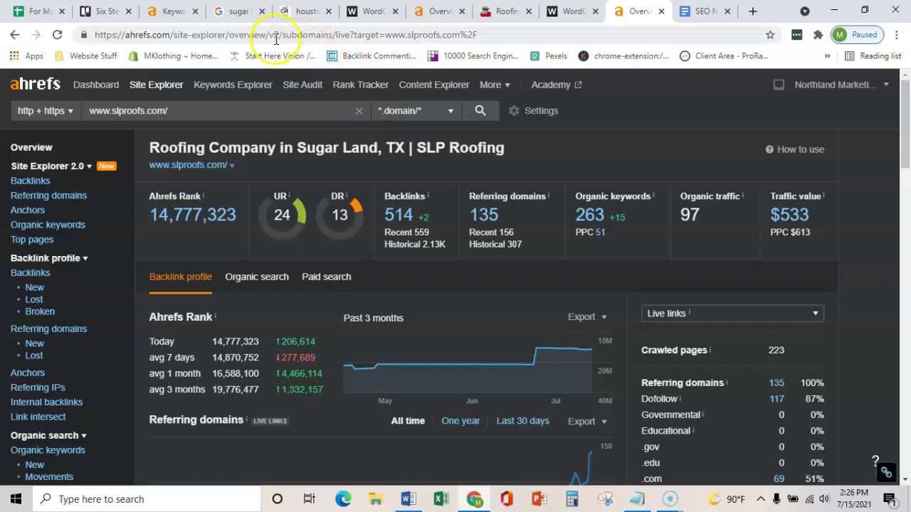
# Step: Scroll the 'sugar land roofing' map pack, led by Sugar Land Premier Roofing, and organic results
pyautogui.click(231, 16)
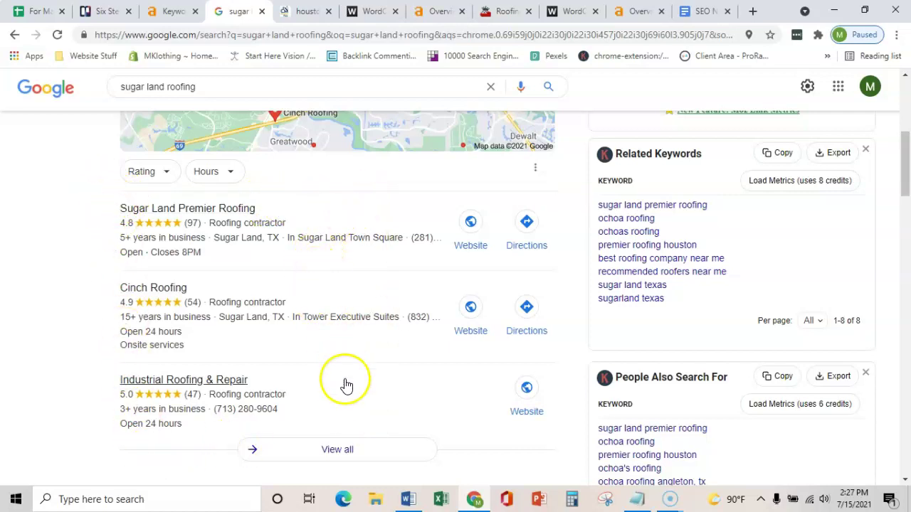
pyautogui.scroll(-5, 305, 270)
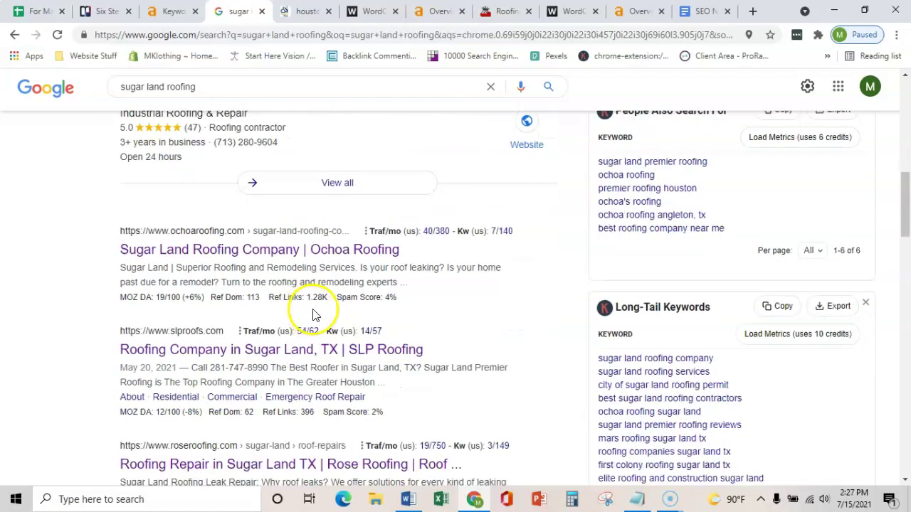
pyautogui.scroll(4, 306, 306)
pyautogui.scroll(2, 304, 298)
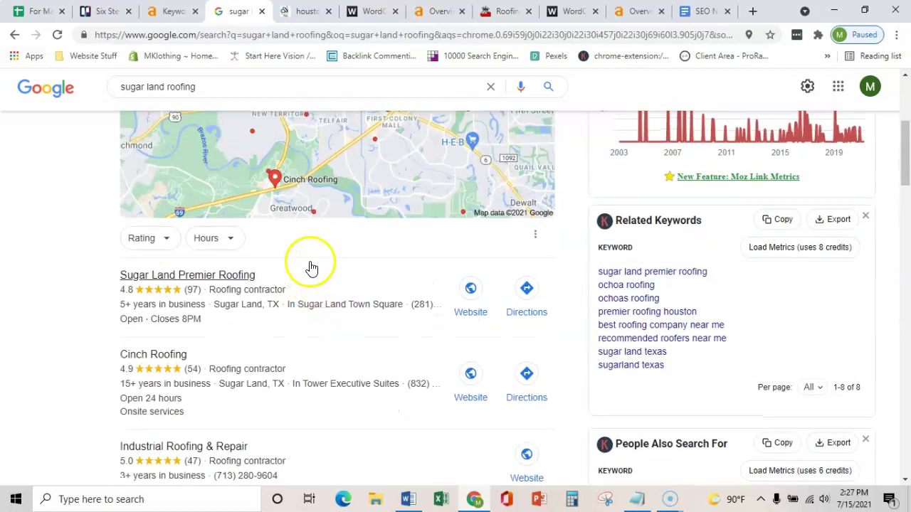
pyautogui.scroll(-1, 334, 270)
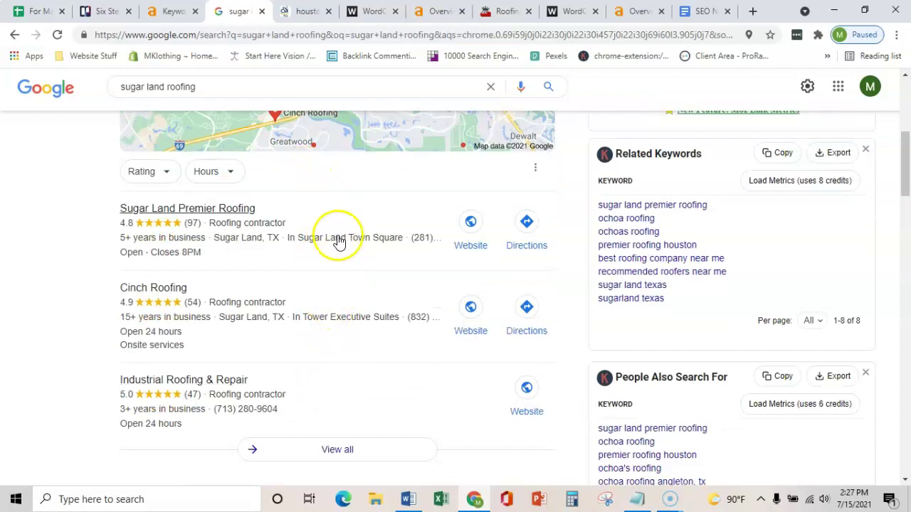
pyautogui.scroll(-2, 343, 227)
pyautogui.scroll(-3, 334, 213)
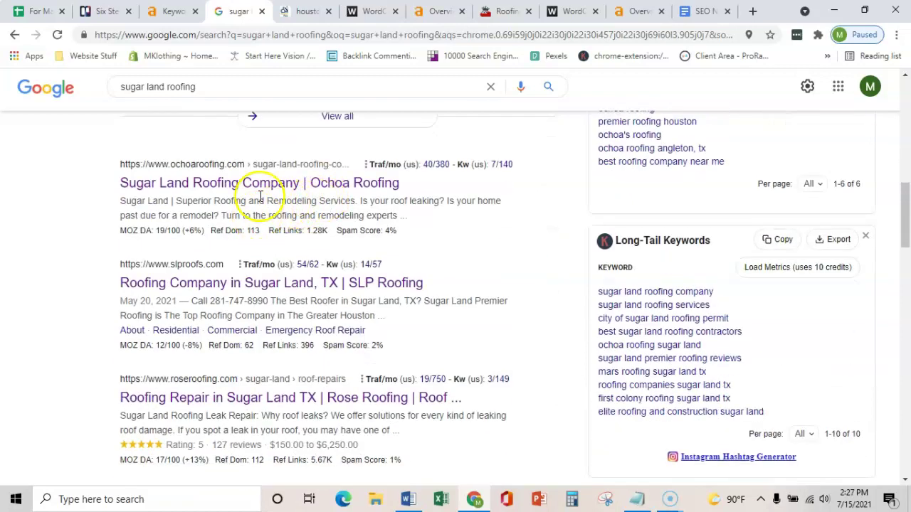
pyautogui.scroll(-3, 235, 207)
pyautogui.scroll(3, 238, 225)
pyautogui.scroll(3, 233, 159)
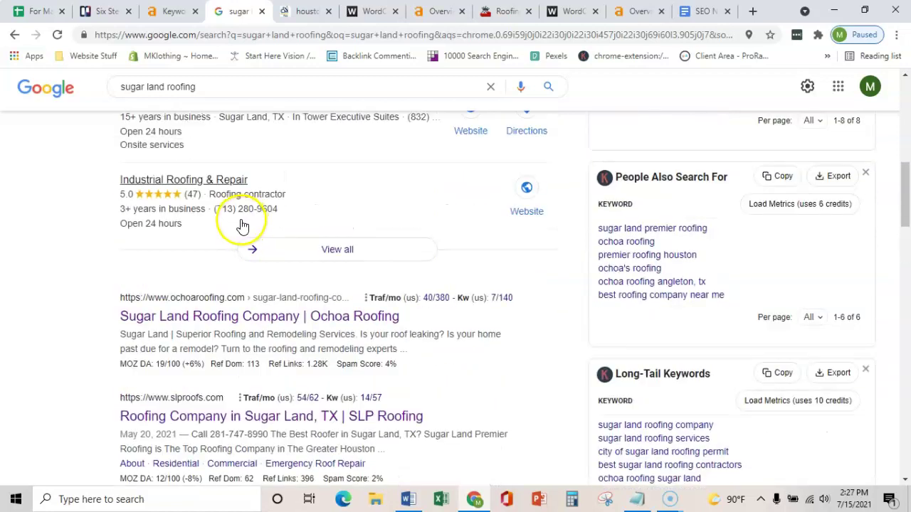
pyautogui.scroll(3, 244, 224)
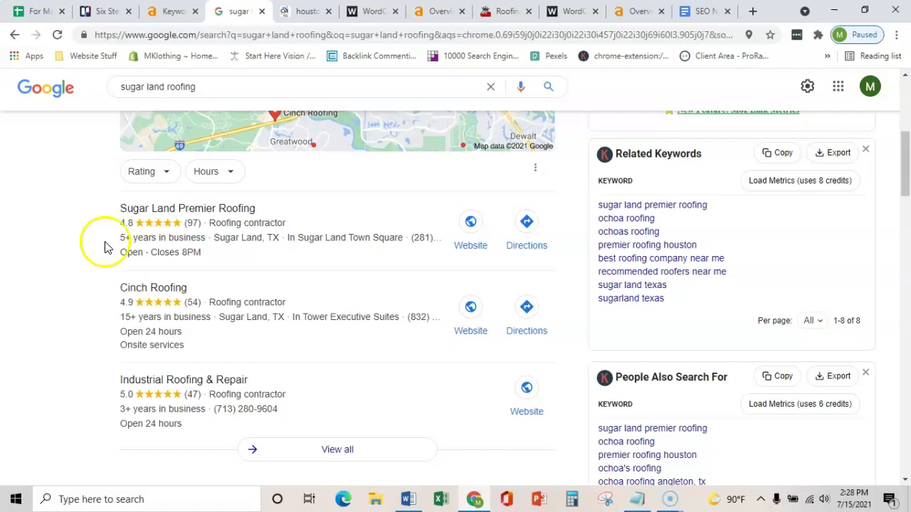
pyautogui.click(307, 11)
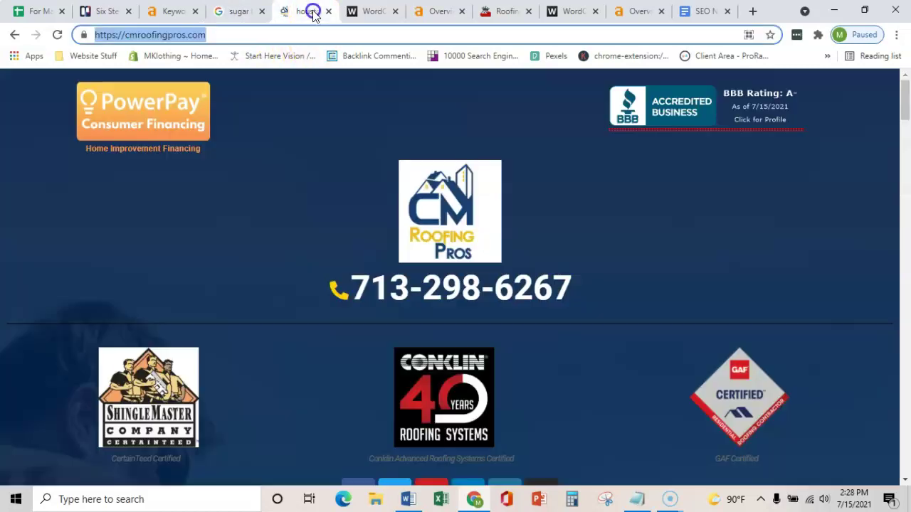
pyautogui.click(111, 232)
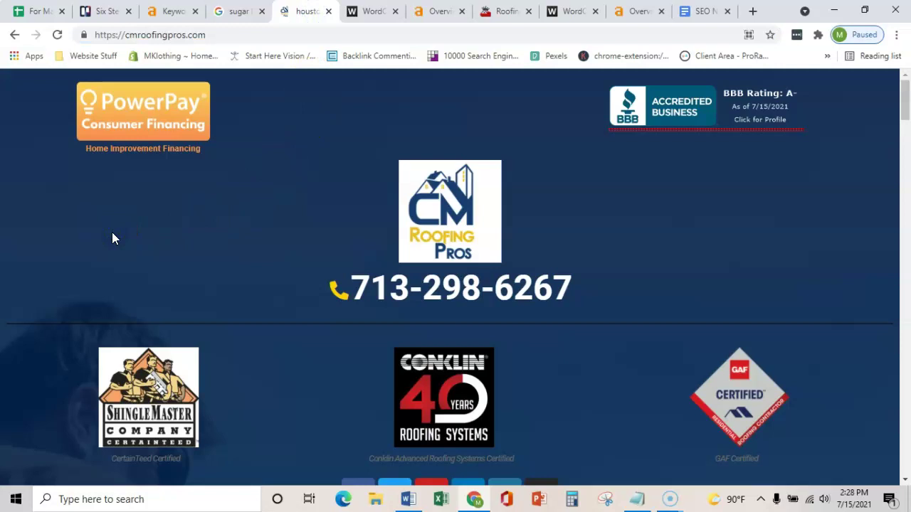